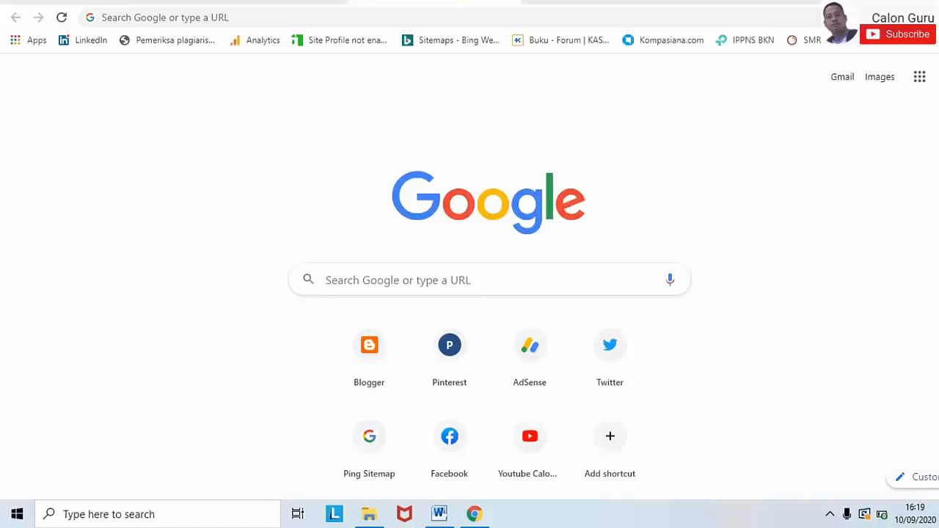
Step: Search Google for the recent 'prakerja' suggestion and open the 'Kartu Prakerja - Home' result
left_click(463, 2)
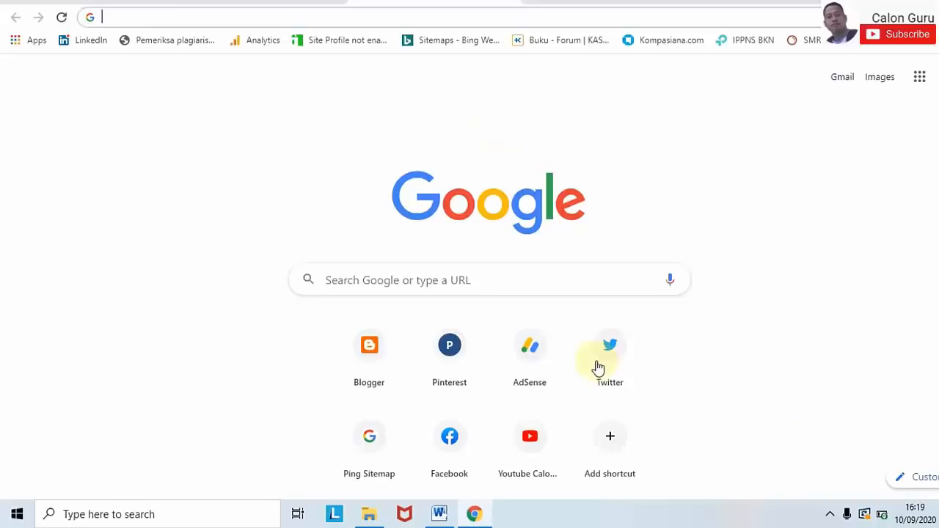
left_click(484, 279)
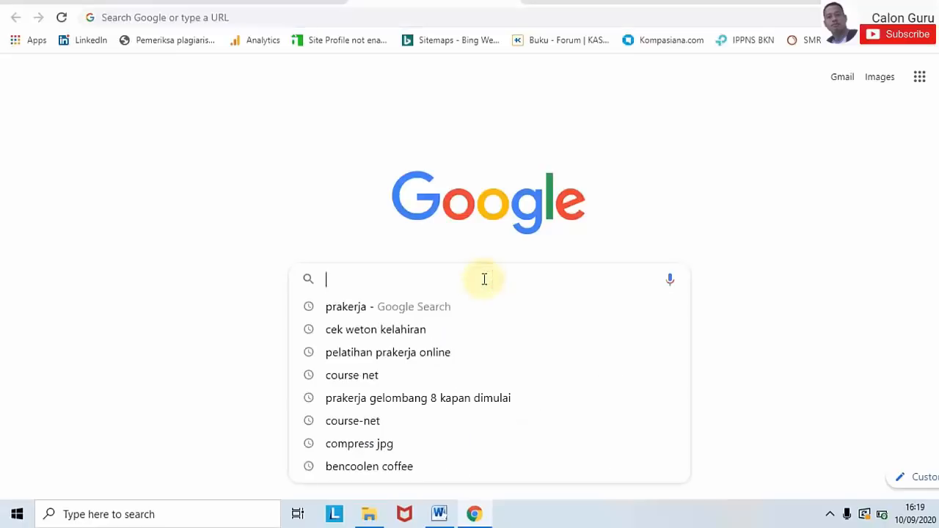
left_click(436, 311)
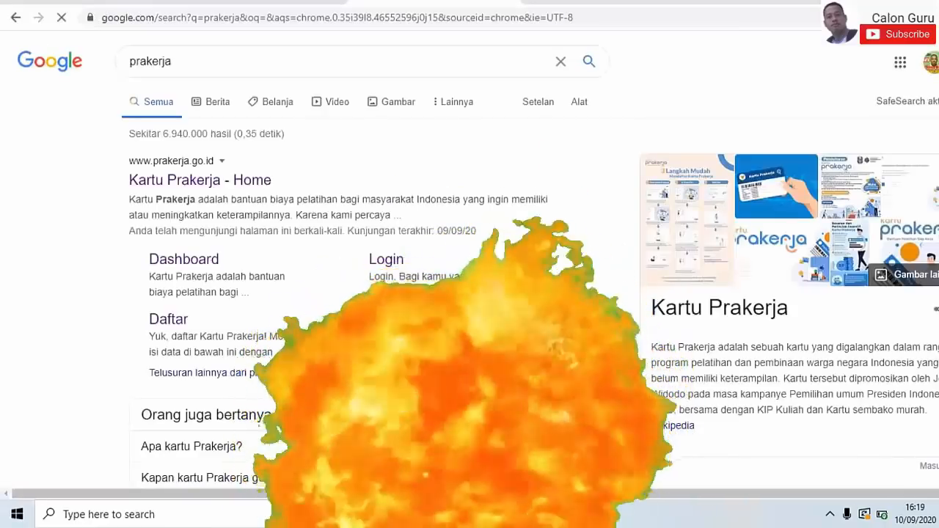
left_click(222, 179)
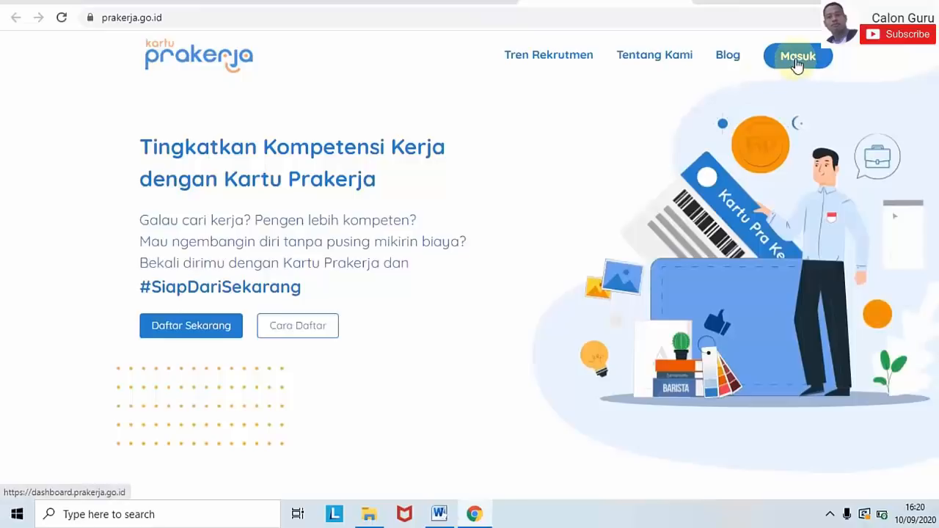
Step: Sign in to Kartu Prakerja through Masuk using the saved email and password
left_click(797, 59)
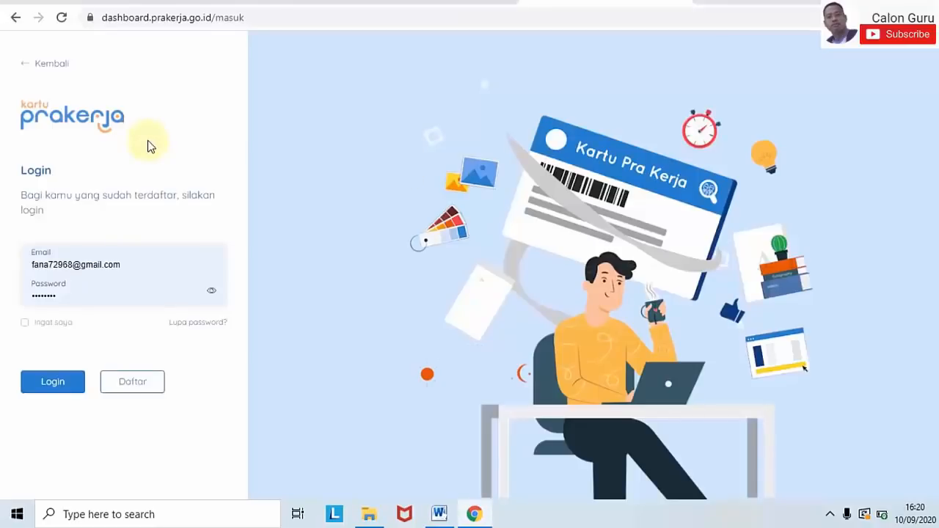
left_click(57, 383)
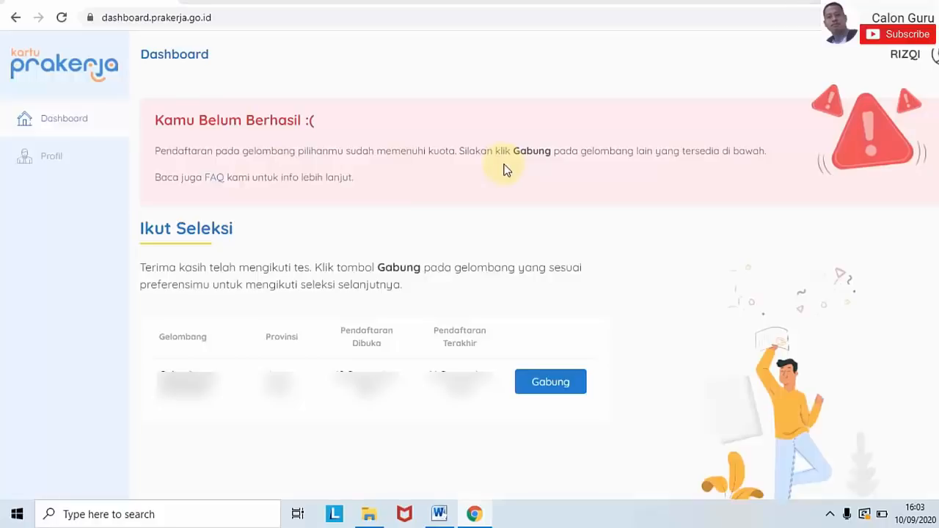
Step: Use Gabung in the Ikut Seleksi table to request joining Gelombang Kedelapan (Jawa Timur)
left_click(518, 378)
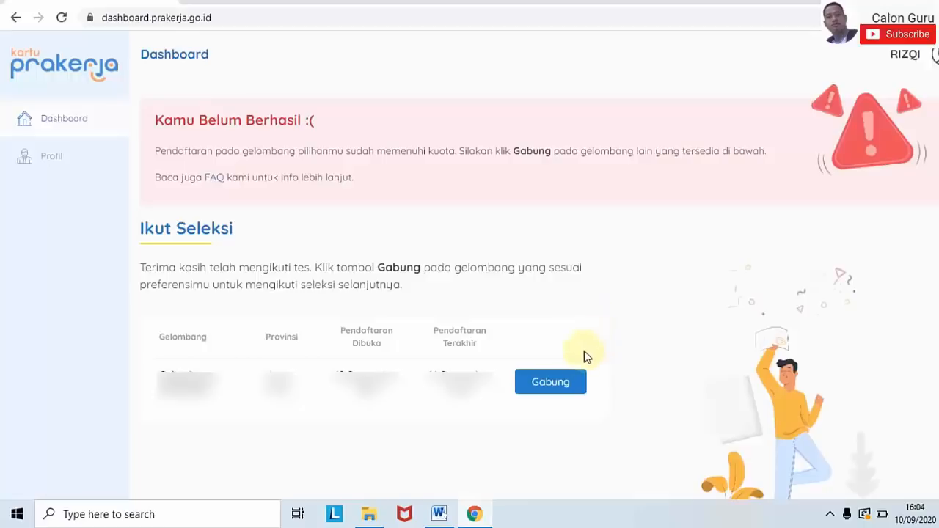
left_click(552, 383)
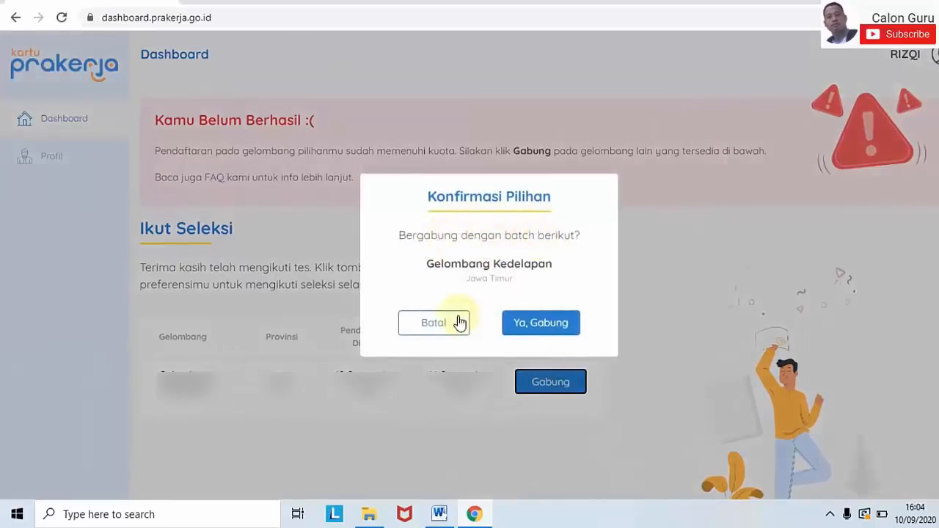
Step: Confirm joining Gelombang Kedelapan, zoom Chrome to 90%, and accept the Persetujuan Prakerja agreement
left_click(529, 323)
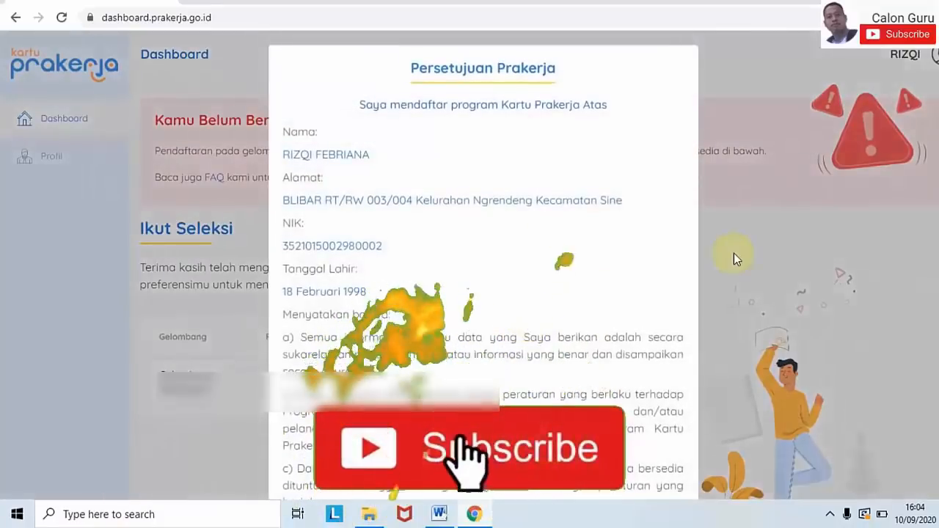
scroll(689, 269, "down", 1)
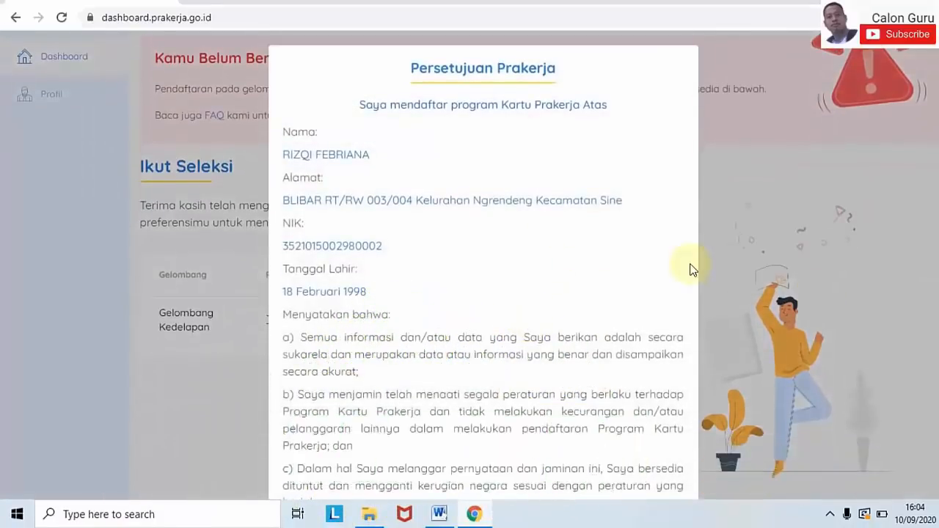
left_click(926, 17)
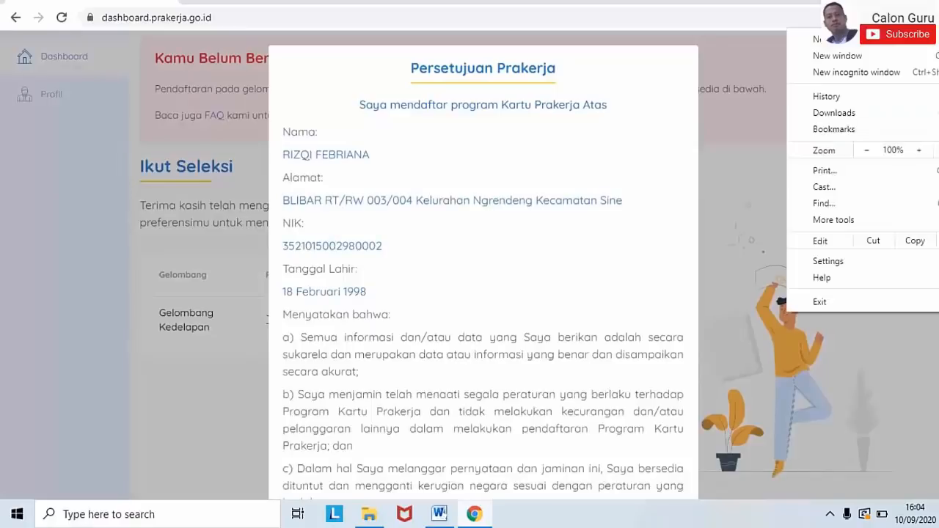
left_click(870, 151)
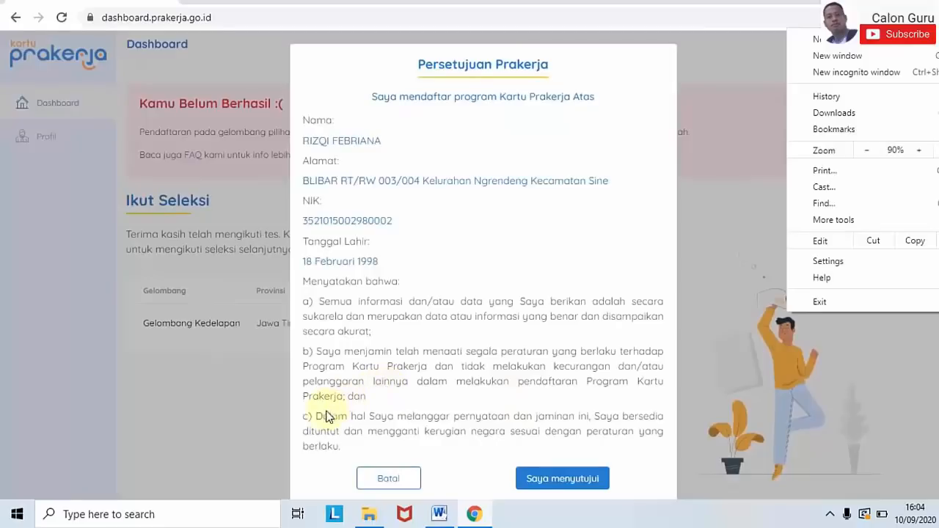
left_click(579, 478)
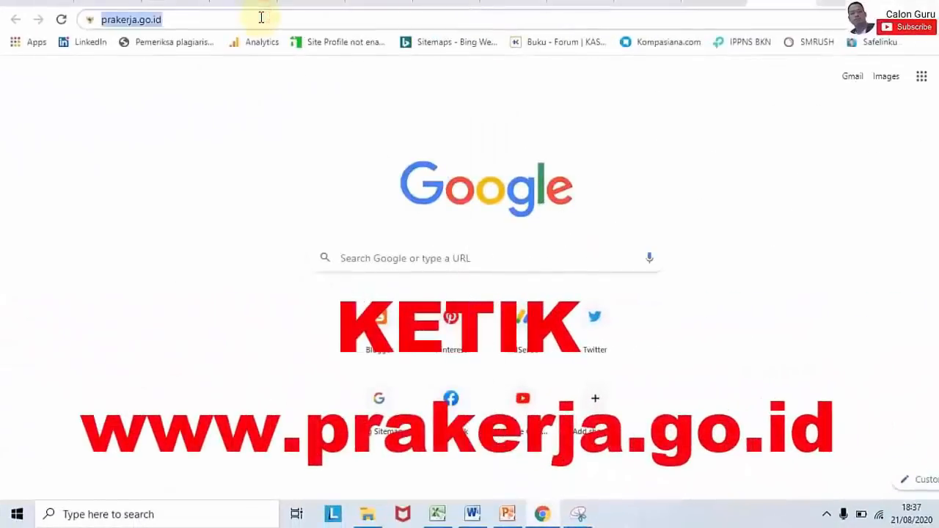
Step: Load prakerja.go.id, register a new account accepting the terms and privacy policy, then log in
key("Return")
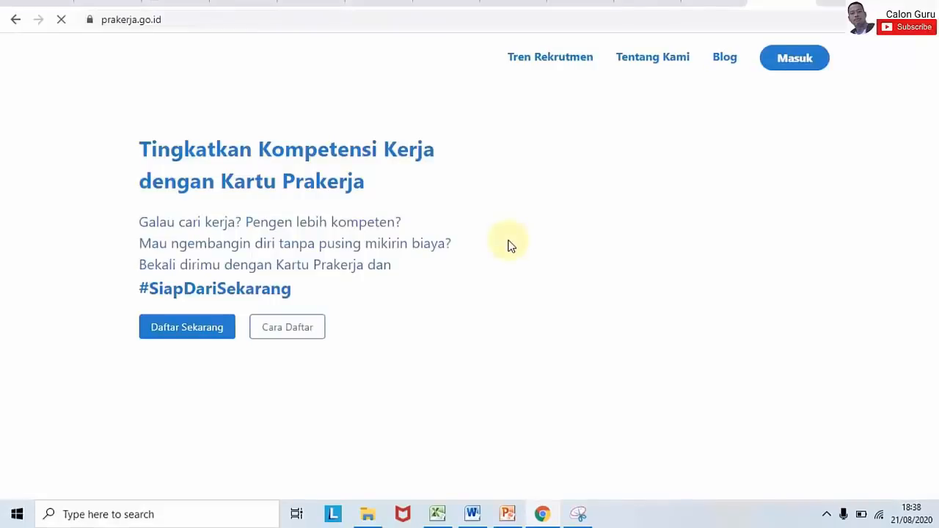
left_click(221, 330)
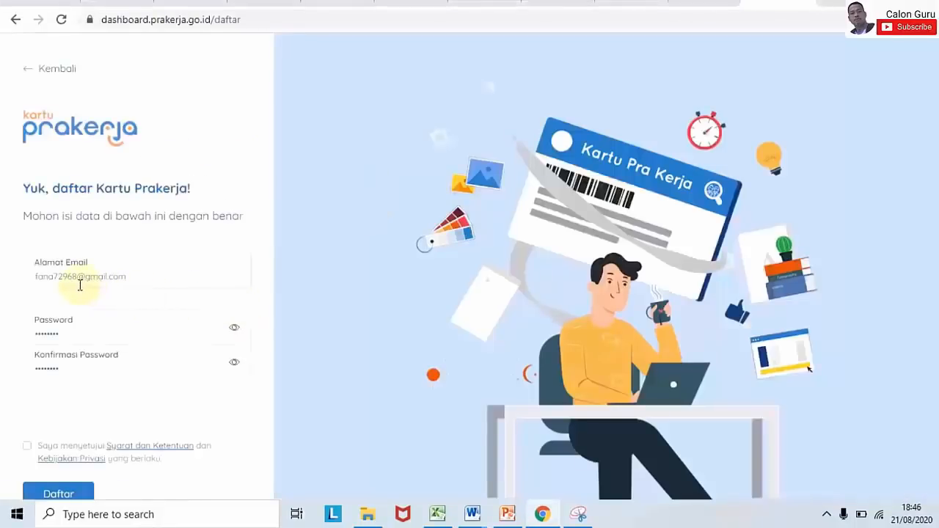
left_click(27, 448)
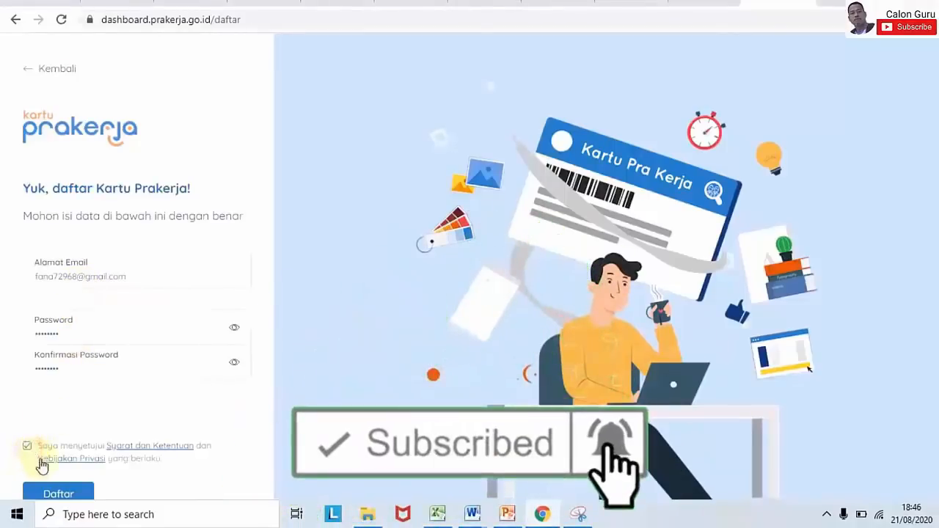
left_click(53, 488)
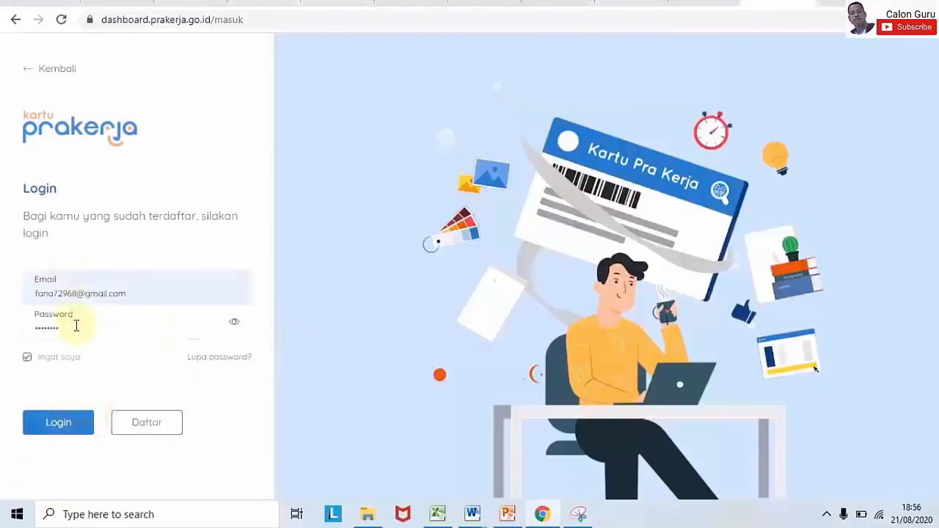
left_click(64, 423)
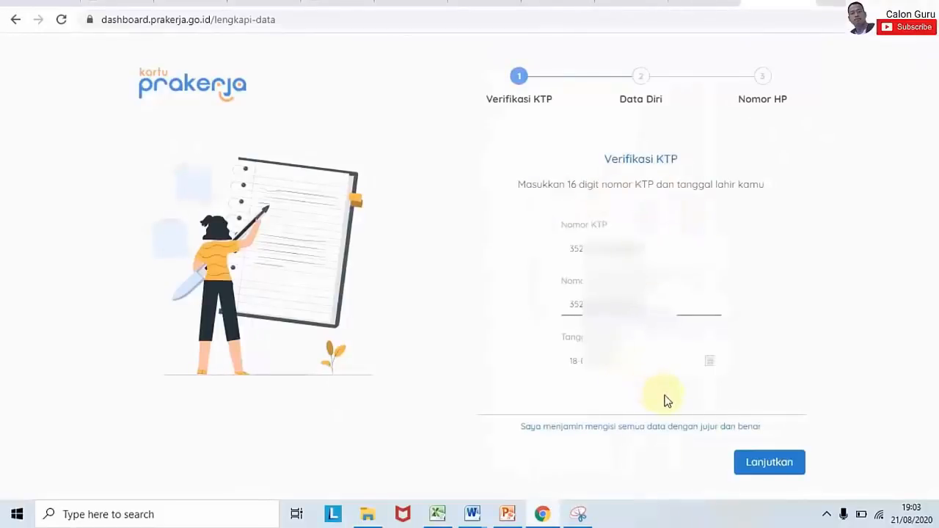
Step: Set gender Perempuan, education SMA/SMAK Sederajat and employment status Tidak Bekerja
left_click(772, 461)
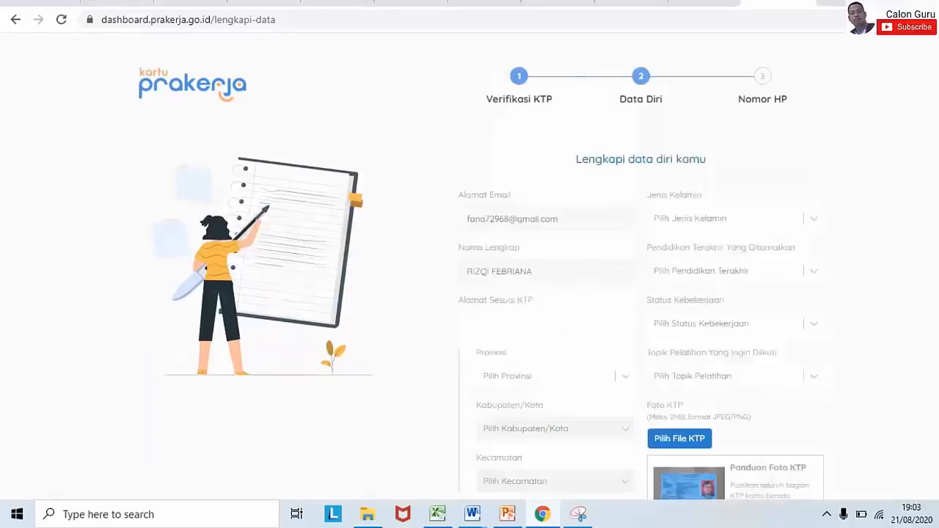
left_click(819, 222)
left_click(653, 272)
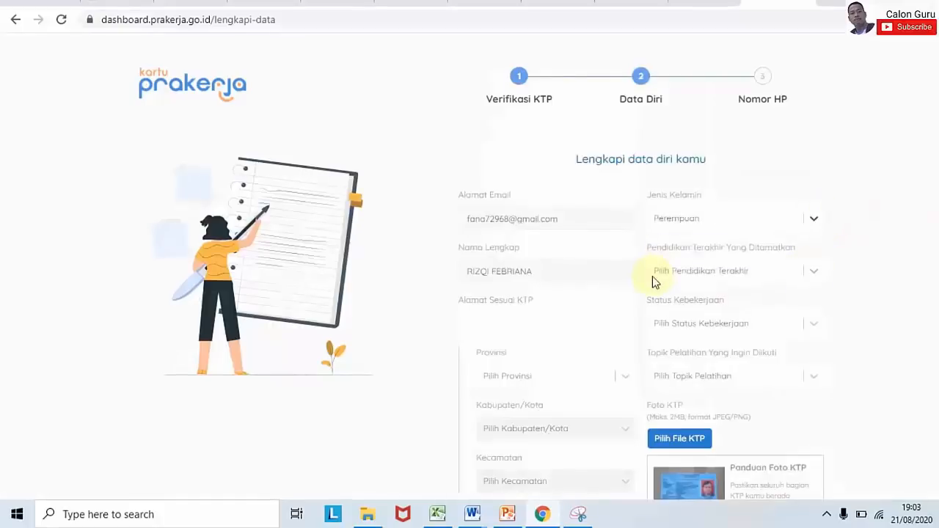
left_click(813, 265)
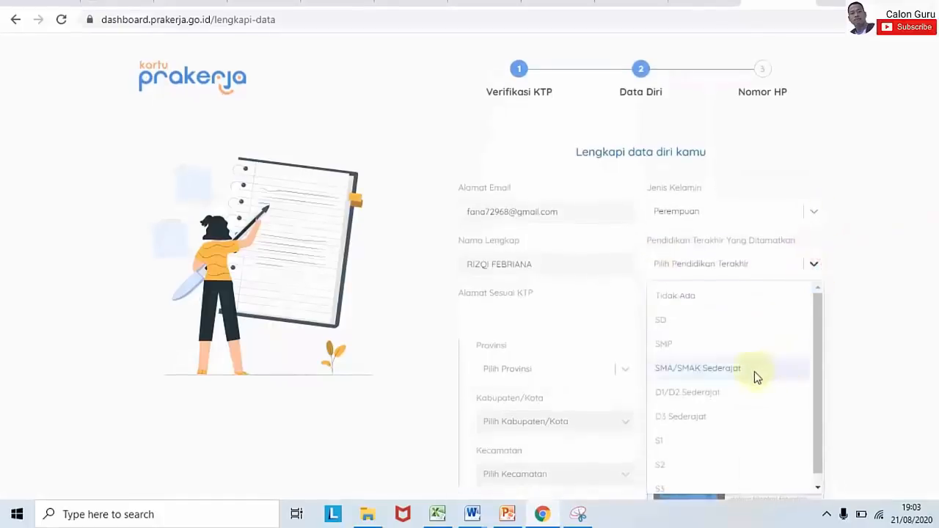
left_click(728, 370)
left_click(814, 321)
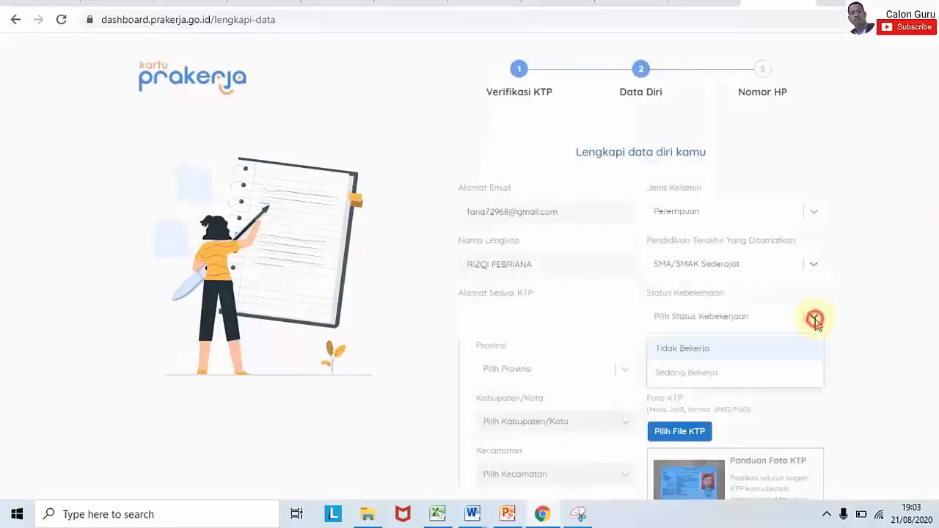
left_click(745, 350)
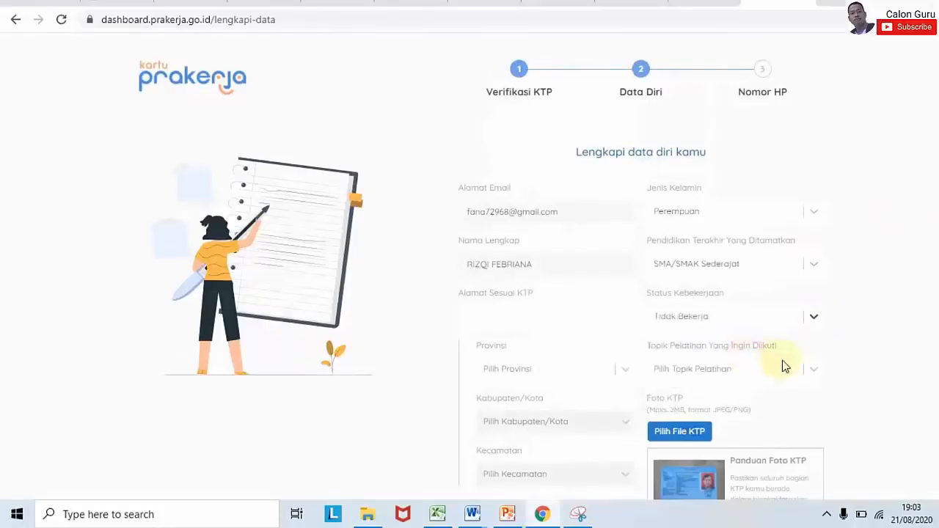
left_click(811, 369)
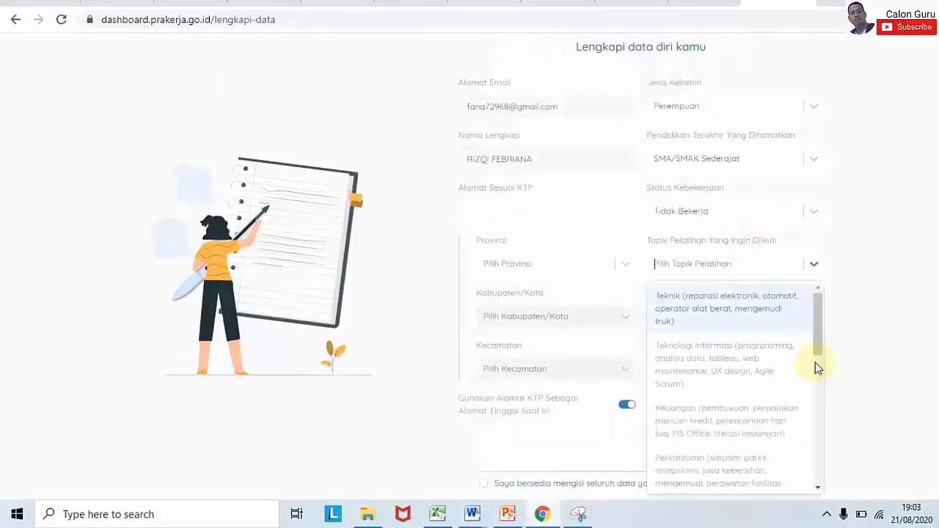
Step: Paste the KTP address and set region to Jawa Timur, Kabupaten Ngawi, Sine
left_click(507, 209)
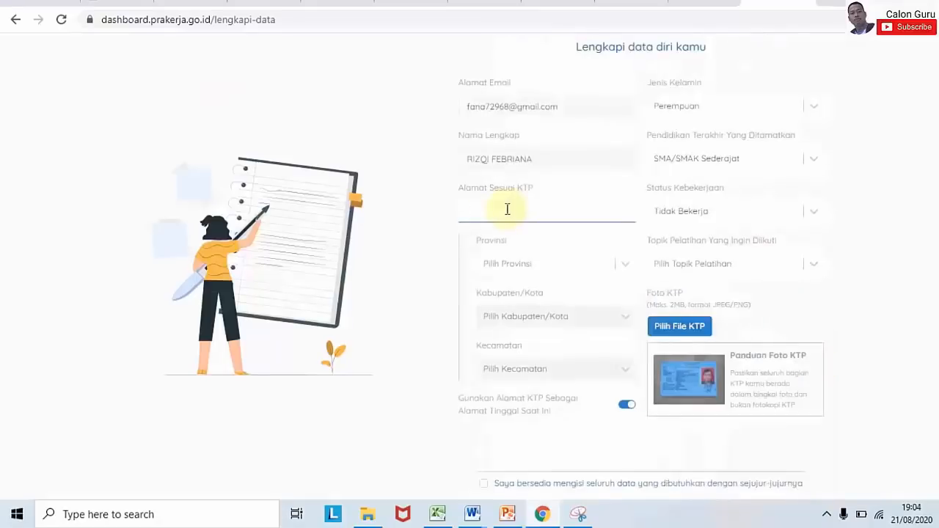
left_click(503, 1)
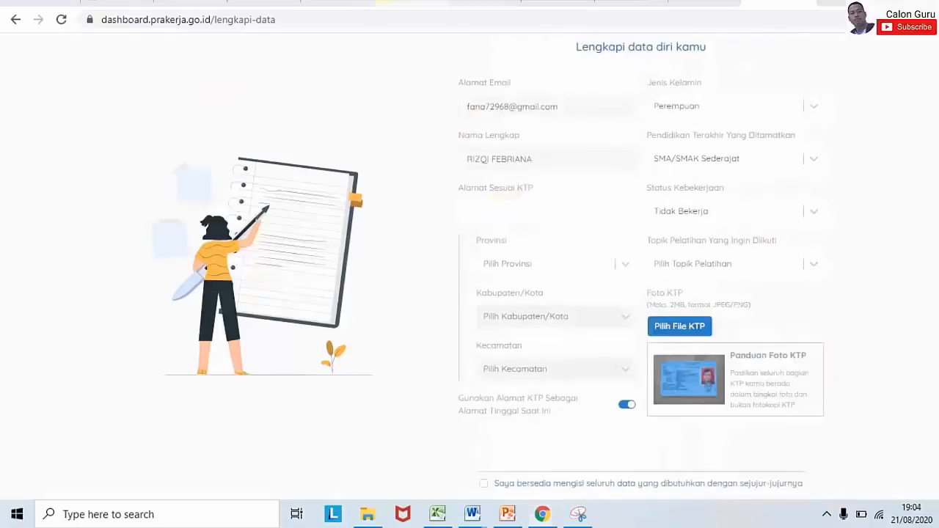
key("ctrl+v")
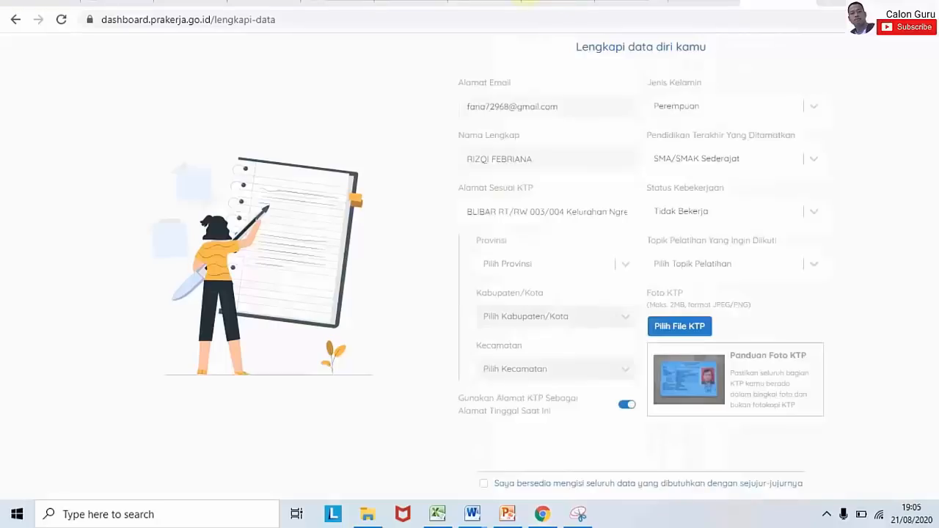
left_click(662, 359)
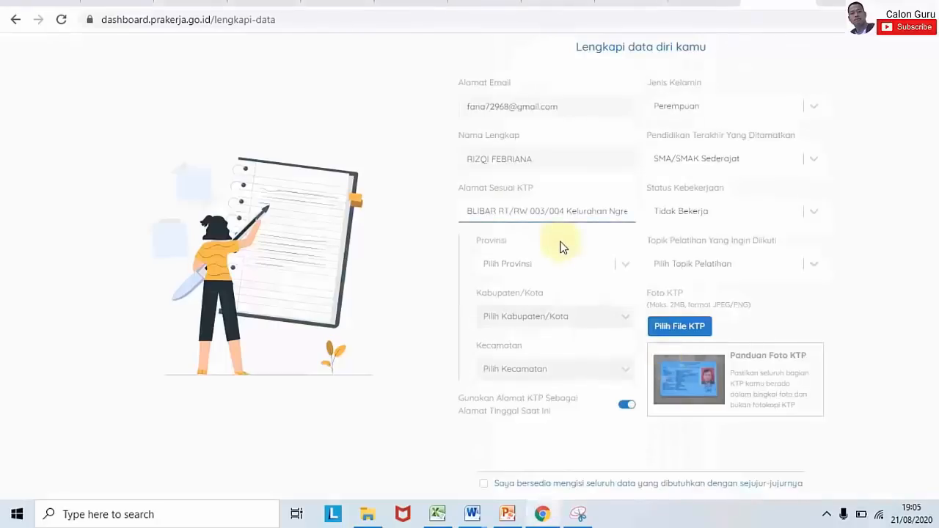
left_click(626, 265)
left_click(623, 320)
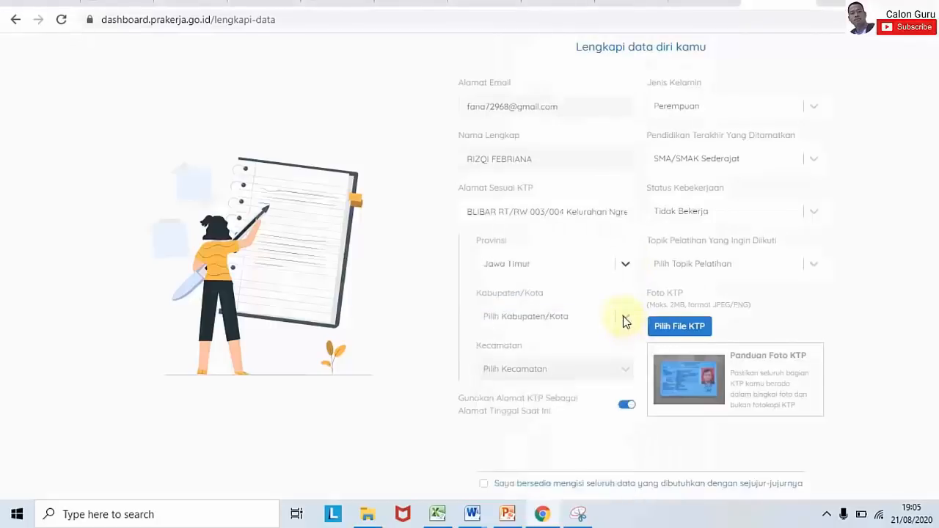
left_click(625, 319)
left_click(624, 336)
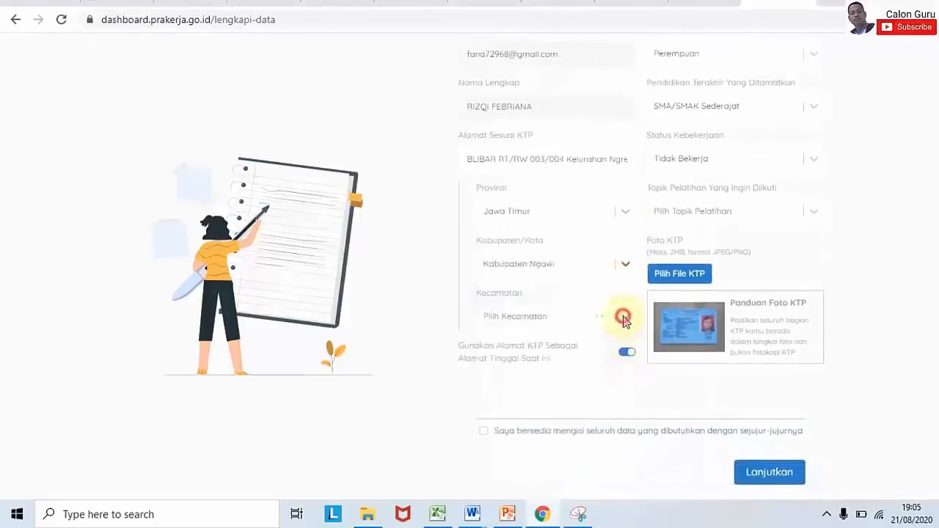
left_click(623, 318)
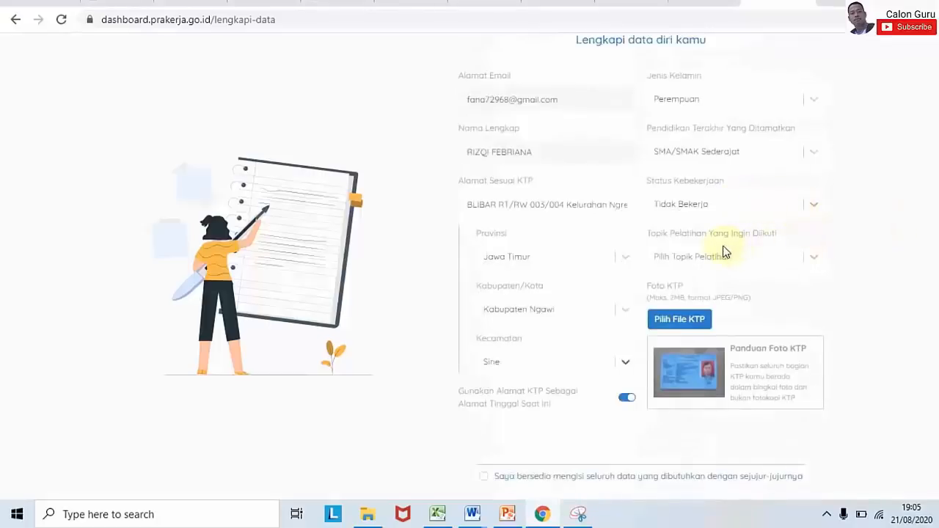
Step: Choose Teknologi informasi as the training topic
left_click(811, 257)
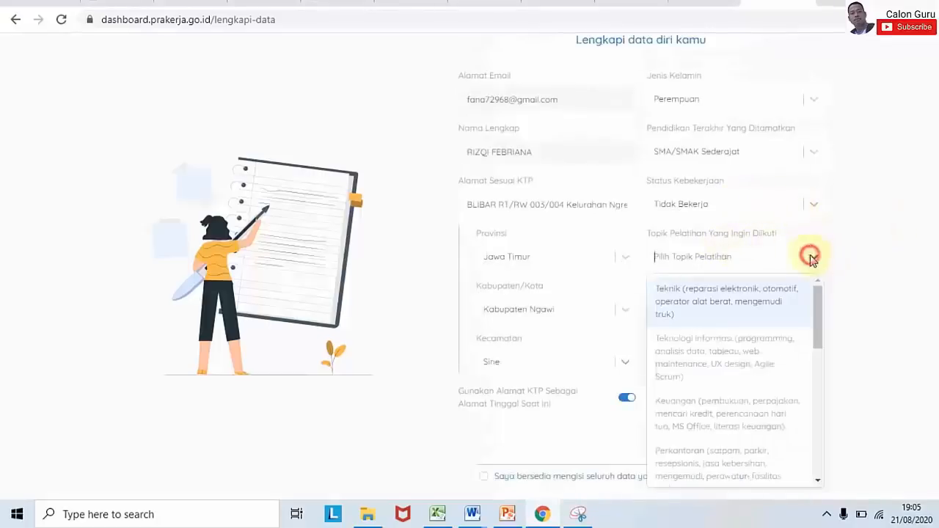
mouse_move(817, 295)
left_mouse_down()
mouse_move(820, 317)
mouse_move(818, 310)
left_mouse_up()
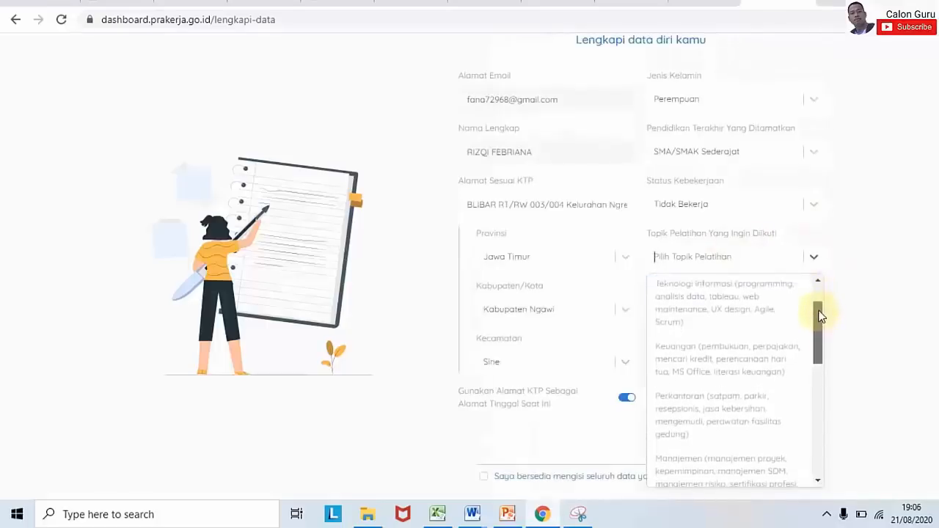
left_click(751, 294)
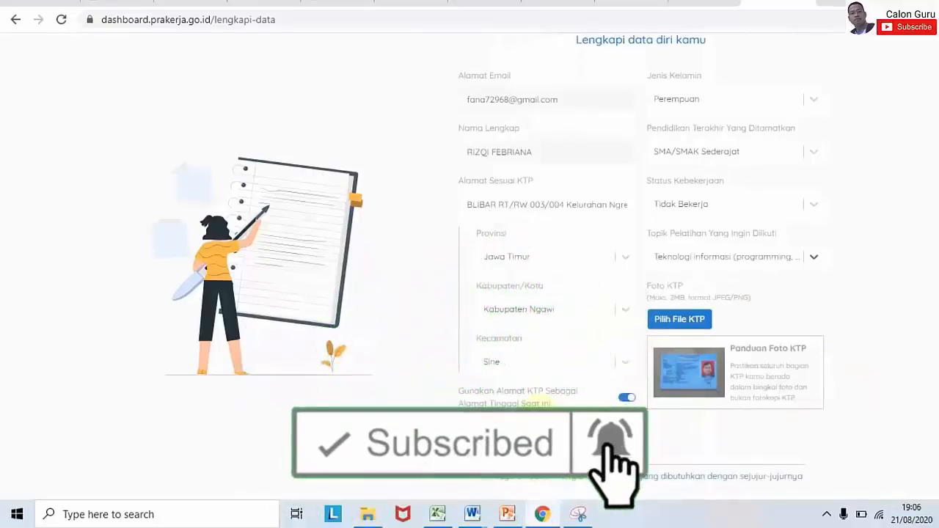
scroll(641, 269, "down", 1)
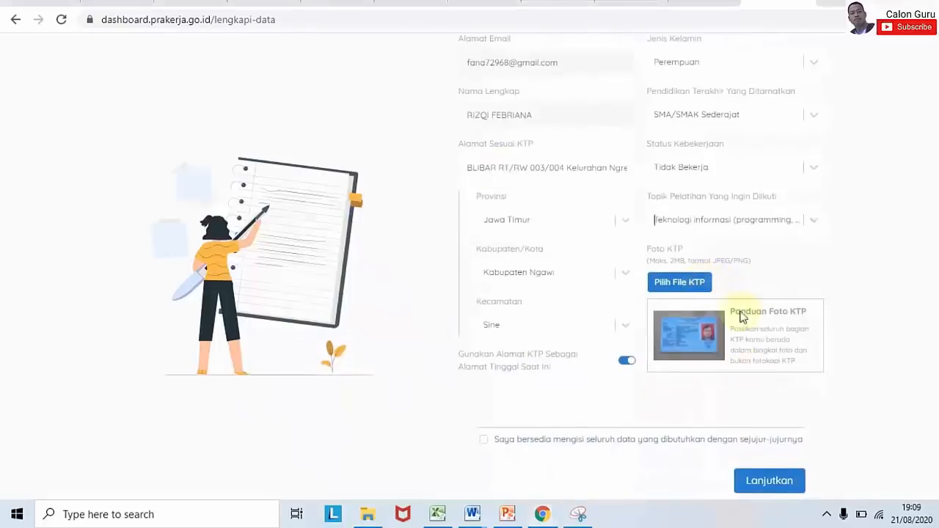
Step: Upload the KTP photo 'Dok baru 2020-08-21 19.06.46(2)' from the phone's Pictures folder
left_click(690, 284)
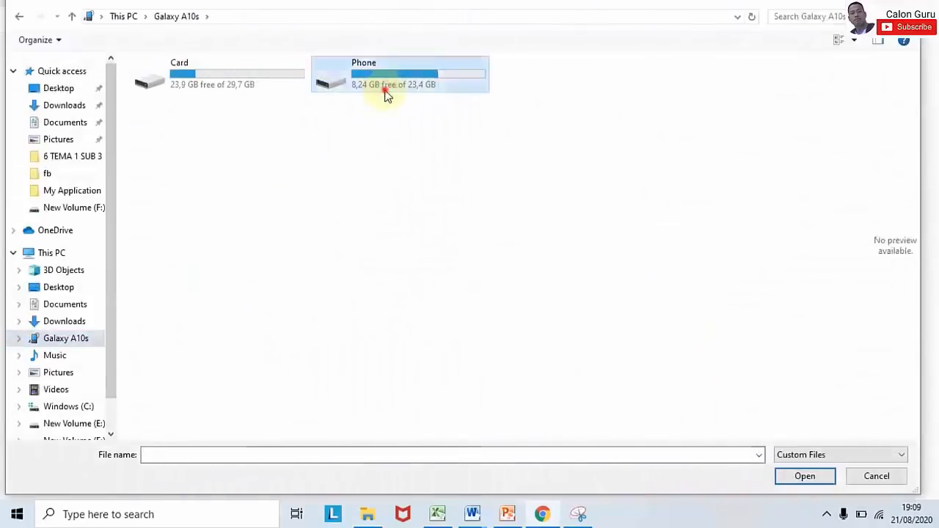
double_click(386, 95)
double_click(338, 267)
left_click(723, 112)
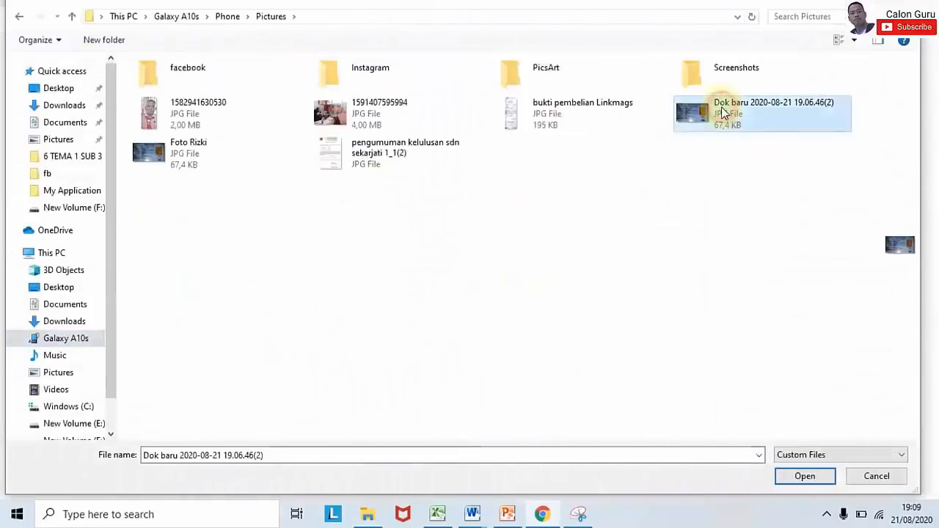
left_click(805, 477)
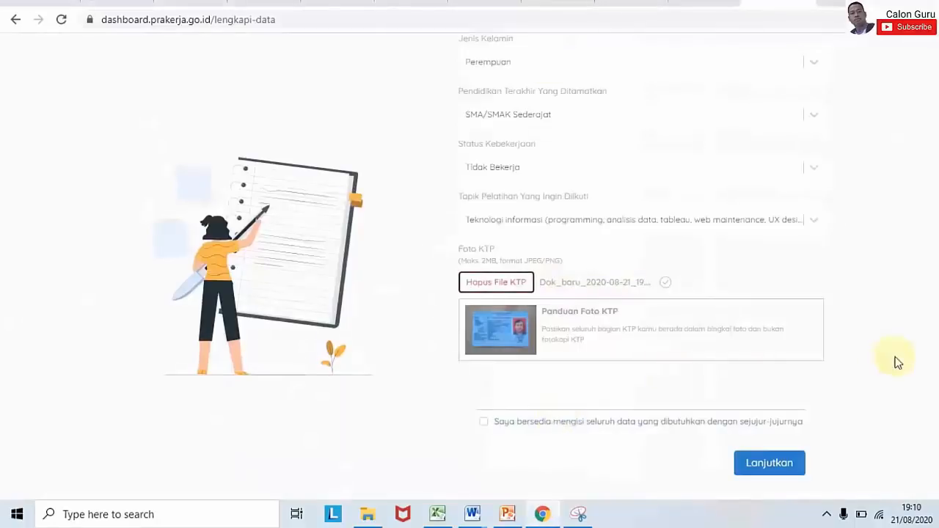
Step: Tick 'Saya bersedia mengisi seluruh data…' and submit the Data Diri form with Lanjutkan
scroll(642, 257, "down", 1)
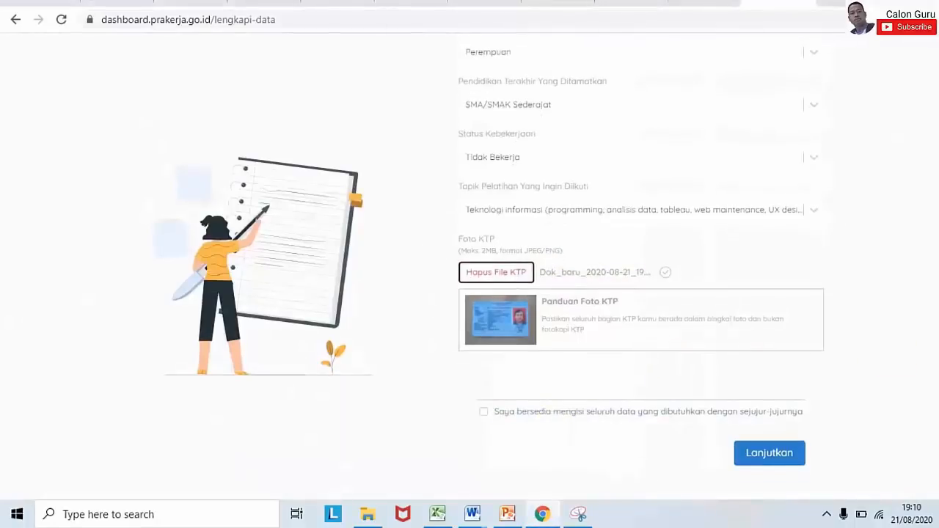
left_click(484, 416)
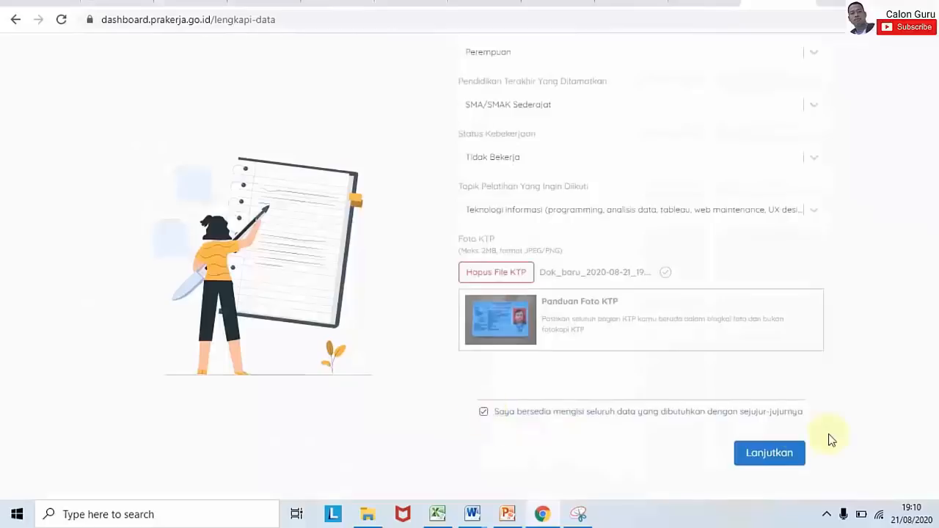
left_click(776, 453)
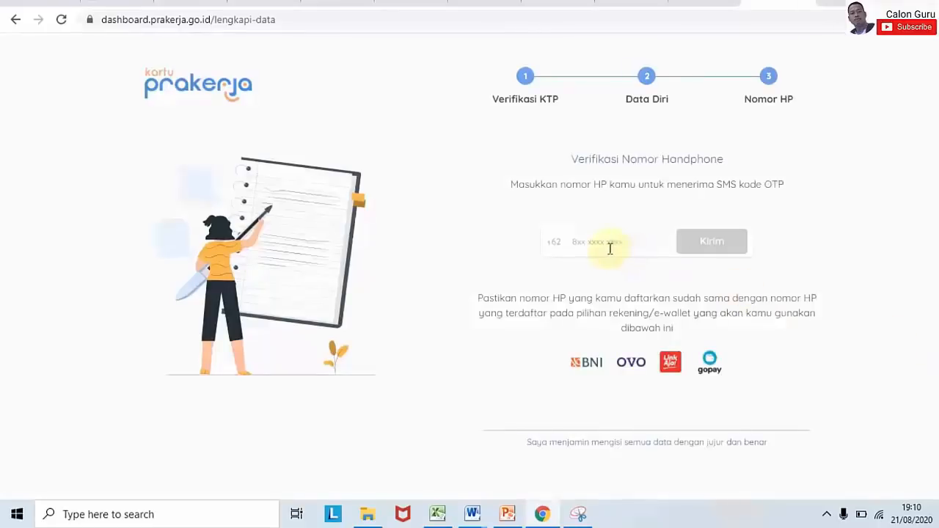
Step: Paste the mobile phone number after +62 and request the SMS OTP with Kirim
left_click(572, 240)
key("ctrl+v")
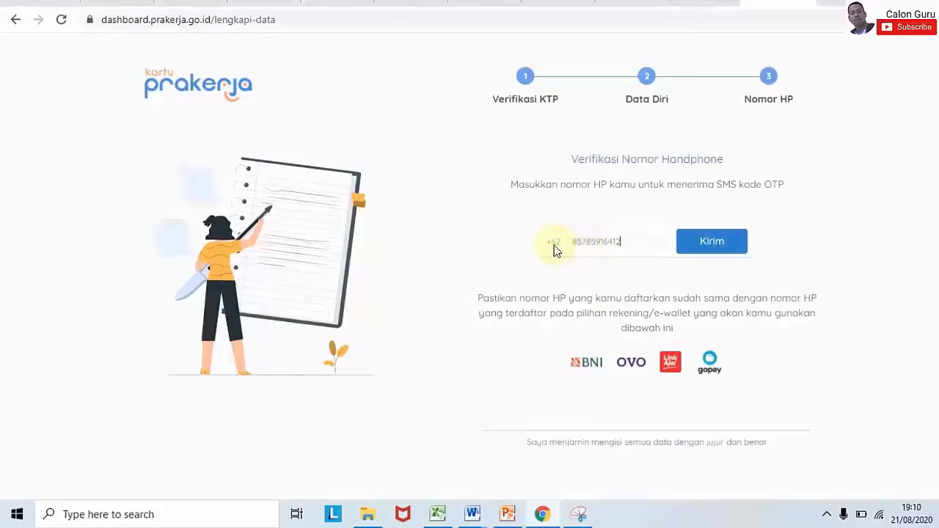
left_click(576, 243)
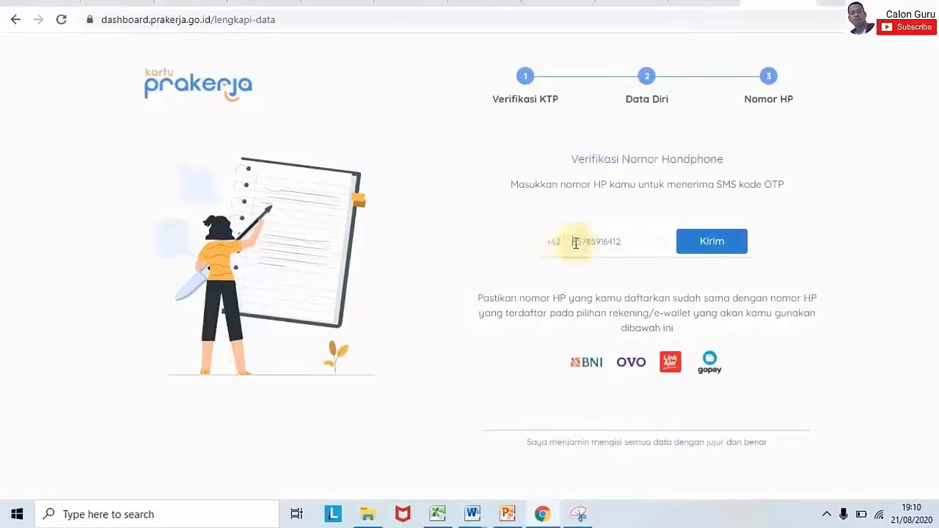
left_click(703, 243)
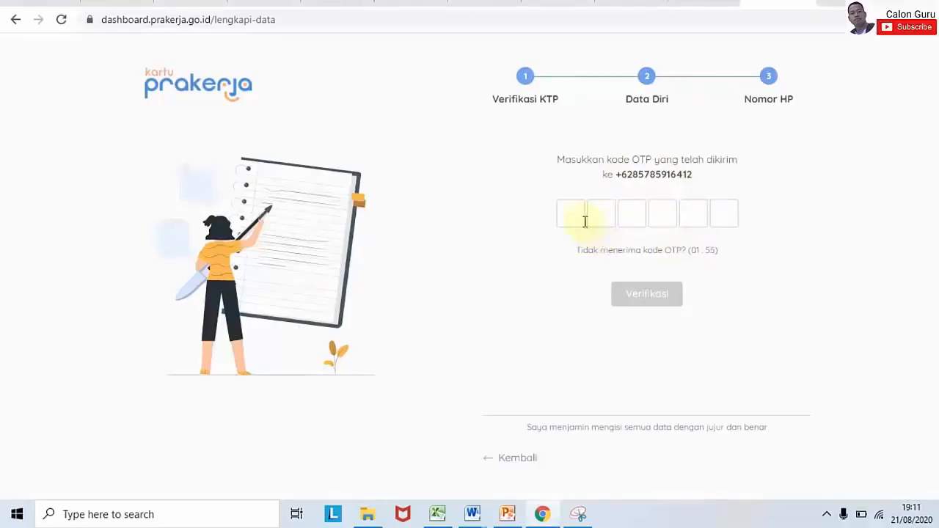
Step: Enter the six-digit OTP code from the SMS and submit it with Verifikasi
left_click(577, 216)
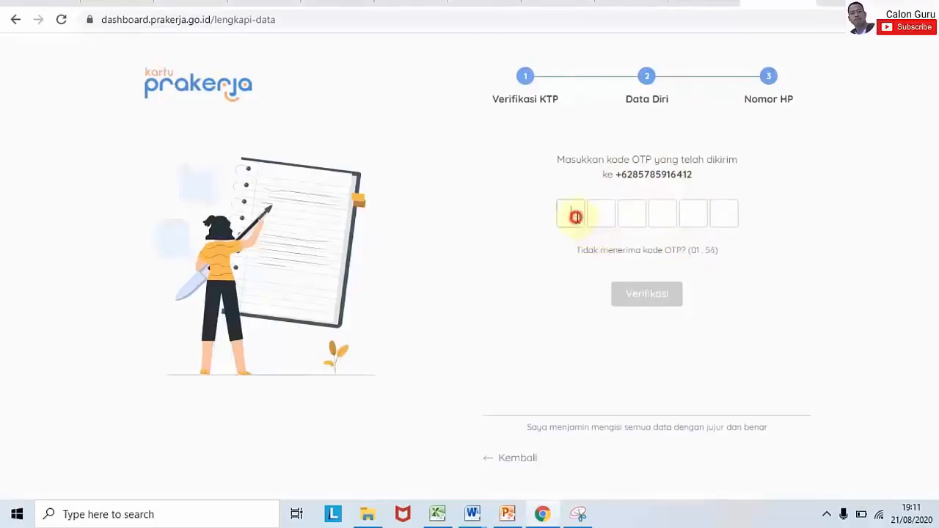
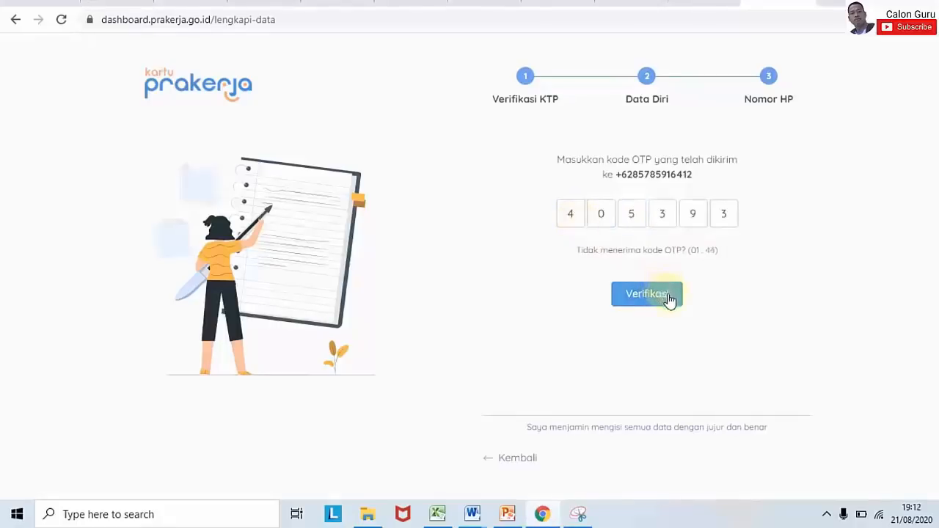
left_click(669, 298)
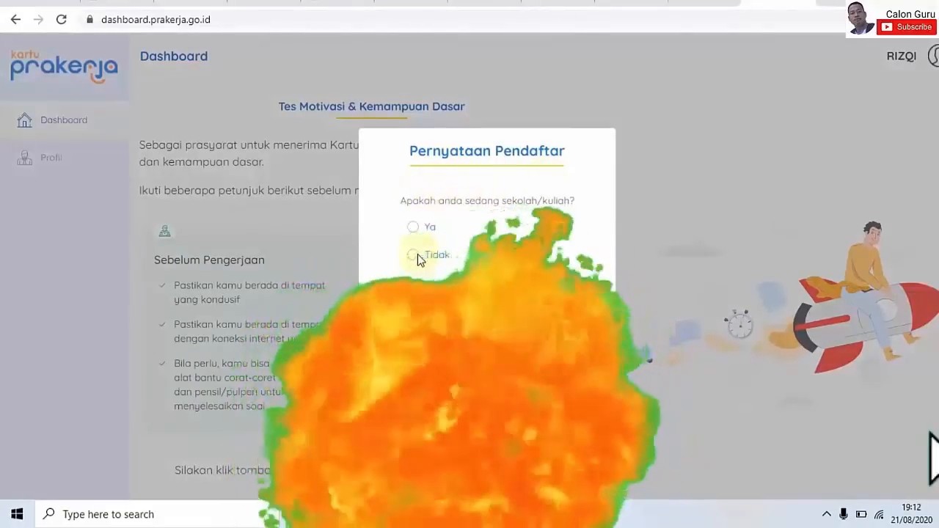
Step: Answer Tidak to school, state official, legislator, civil servant, soldier, police and village official statements
left_click(414, 255)
left_click(483, 318)
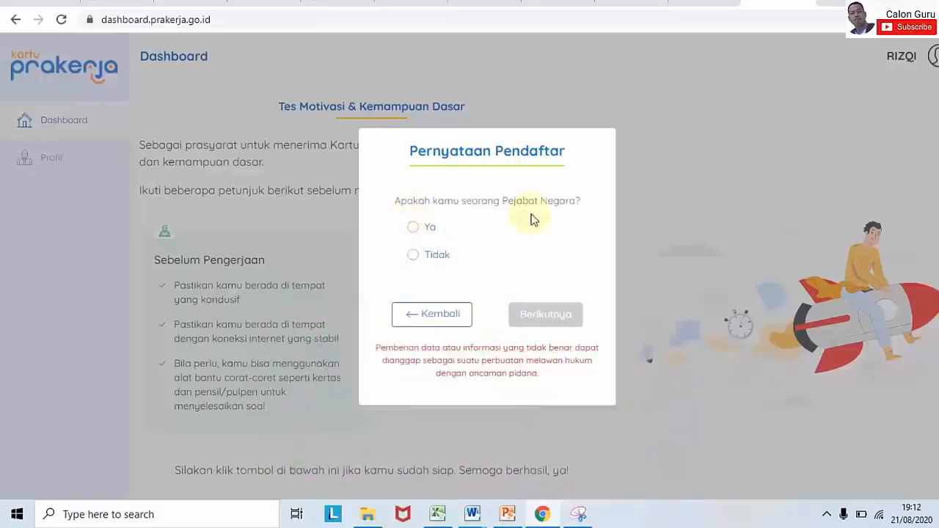
left_click(413, 254)
left_click(533, 320)
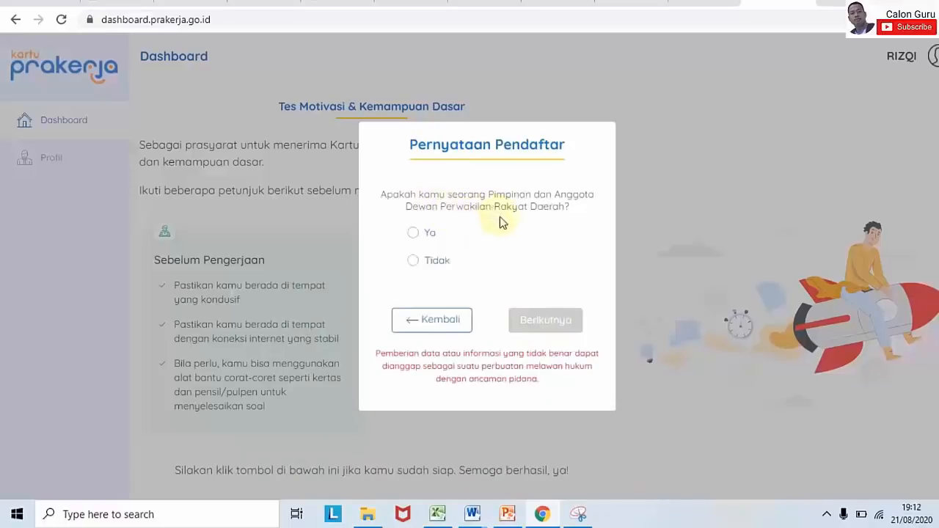
left_click(413, 261)
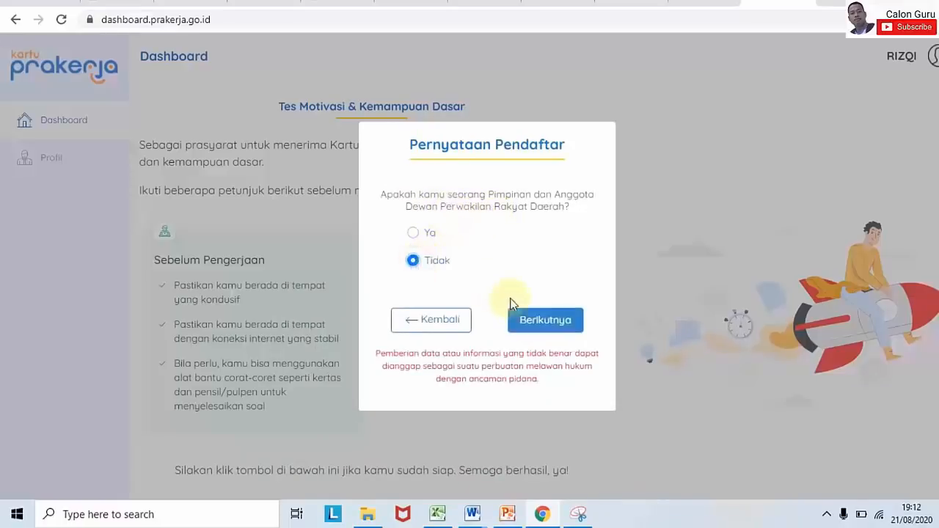
left_click(525, 321)
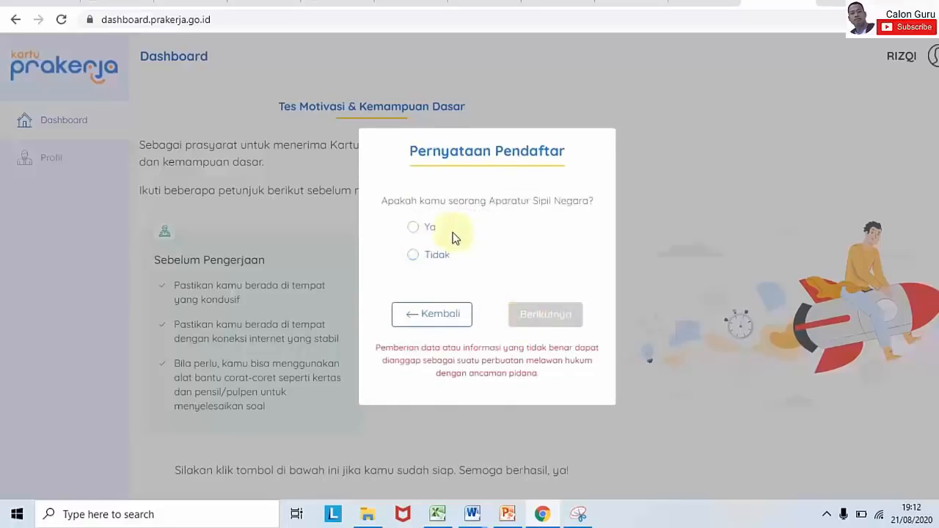
left_click(413, 254)
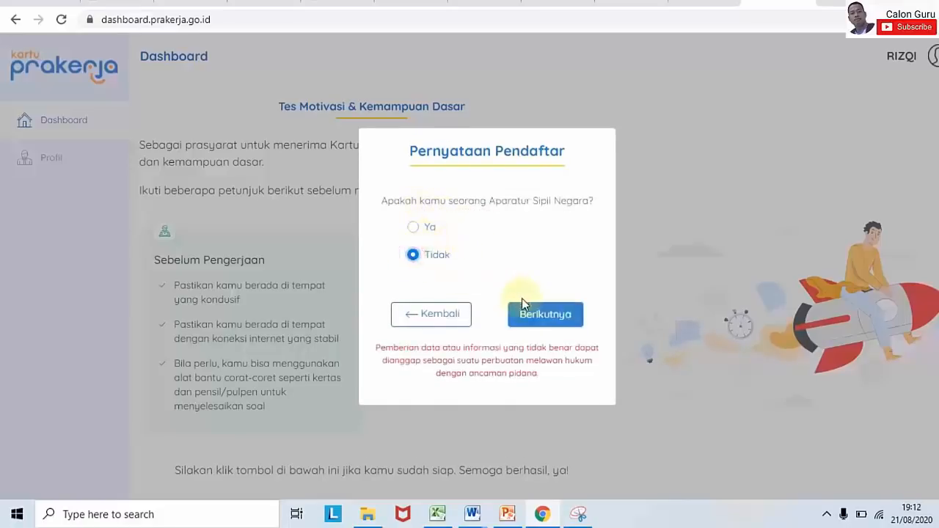
left_click(540, 315)
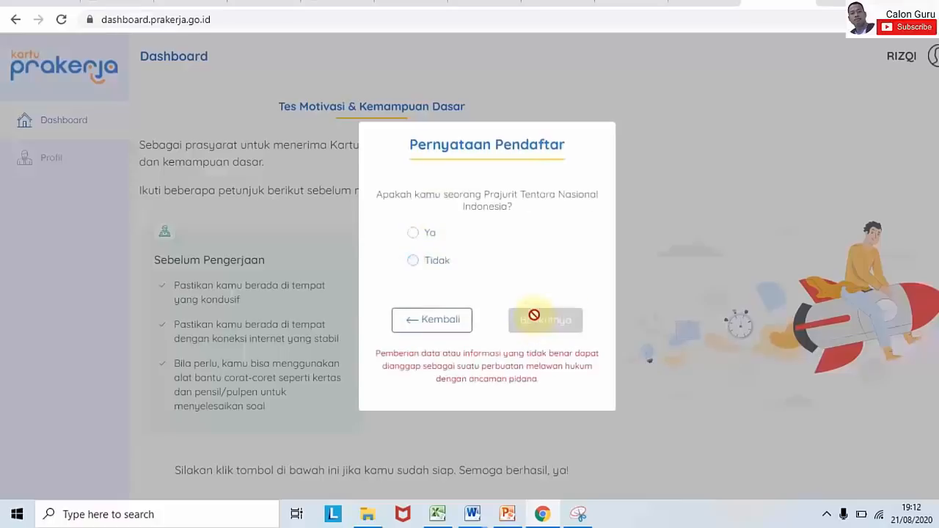
left_click(413, 260)
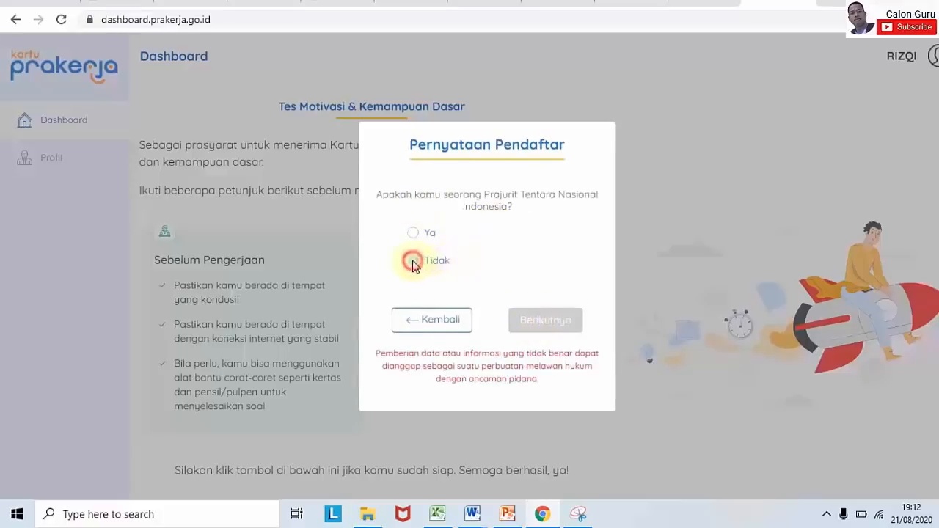
left_click(527, 322)
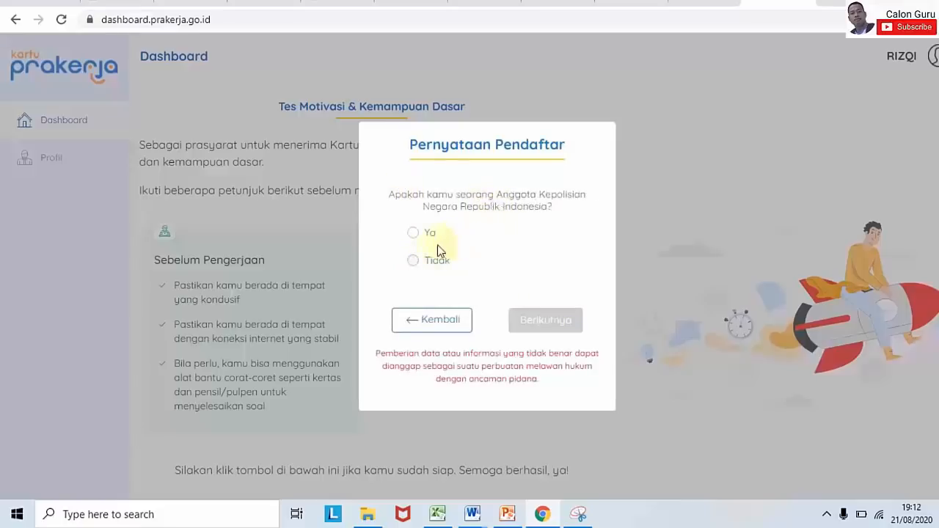
left_click(414, 261)
left_click(566, 323)
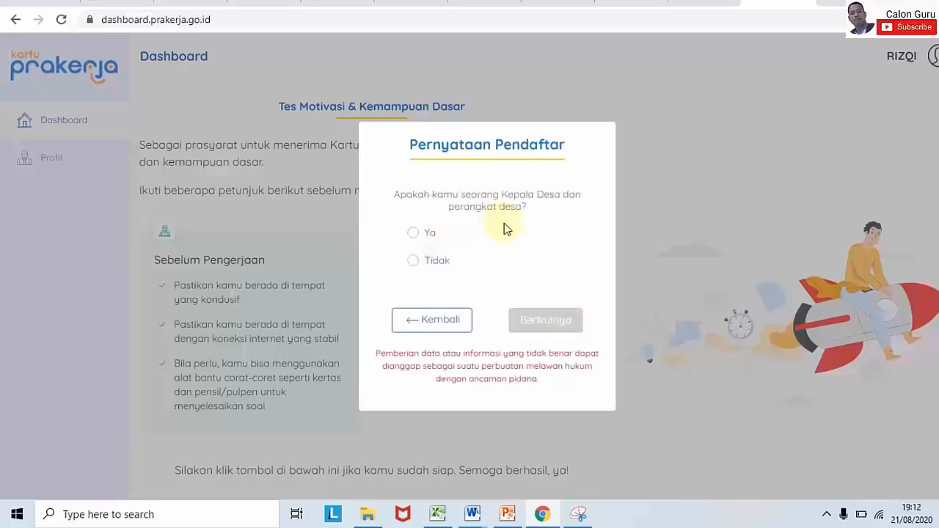
left_click(414, 261)
left_click(546, 319)
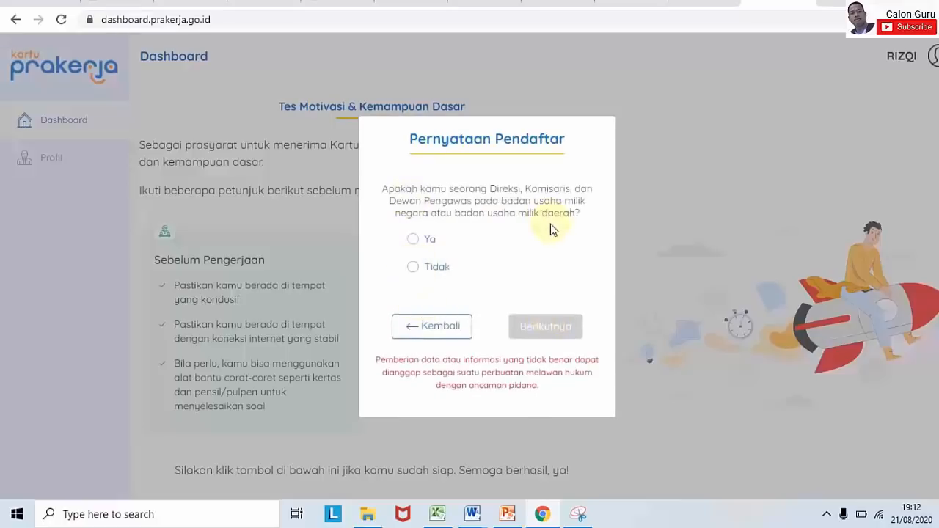
Step: Answer Tidak to state-enterprise director, Ya to unemployed, Tidak to worked before, and submit
left_click(423, 269)
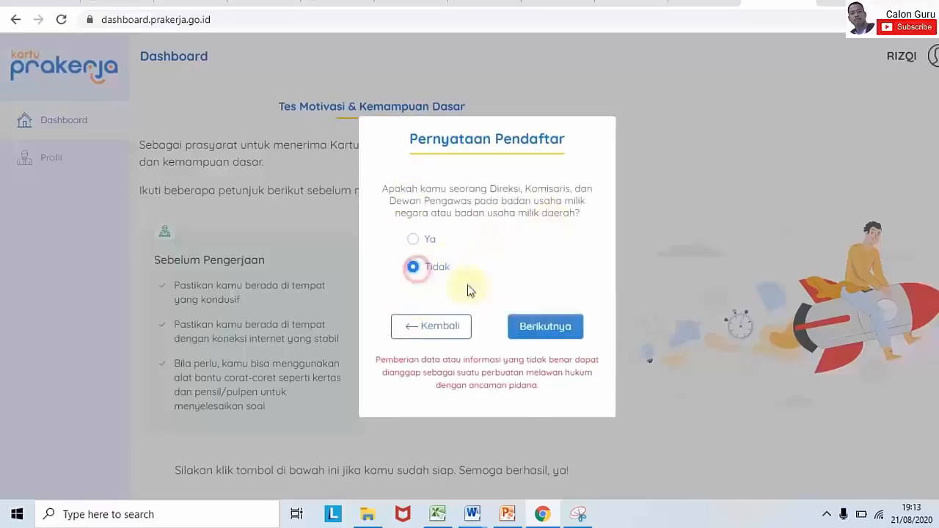
left_click(525, 327)
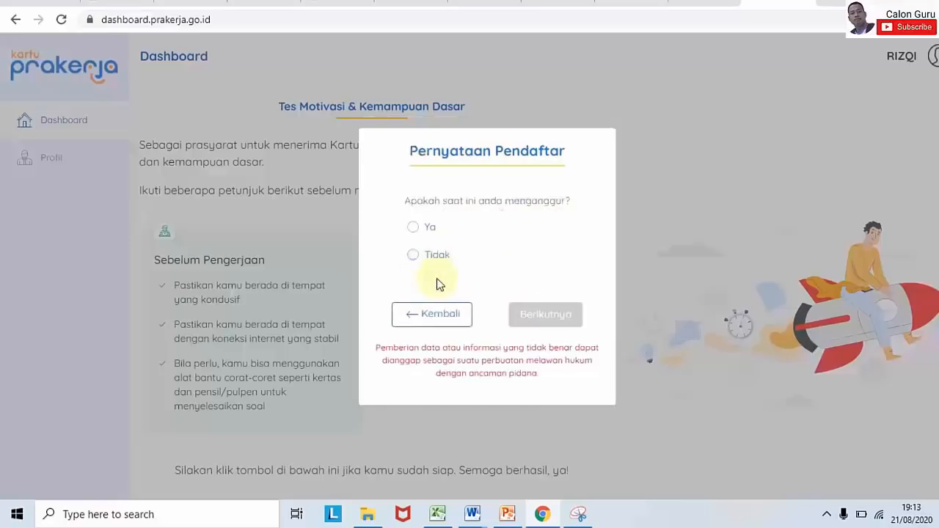
left_click(418, 230)
left_click(538, 316)
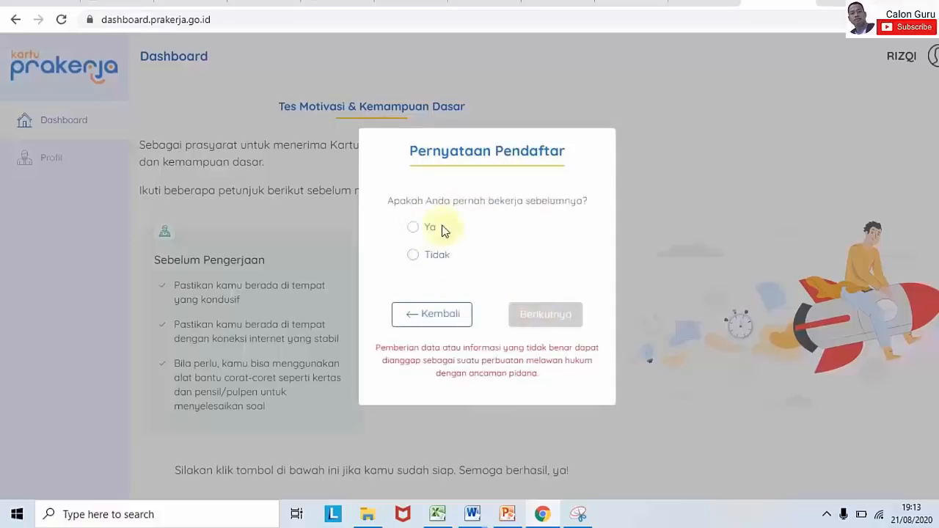
left_click(411, 257)
left_click(541, 315)
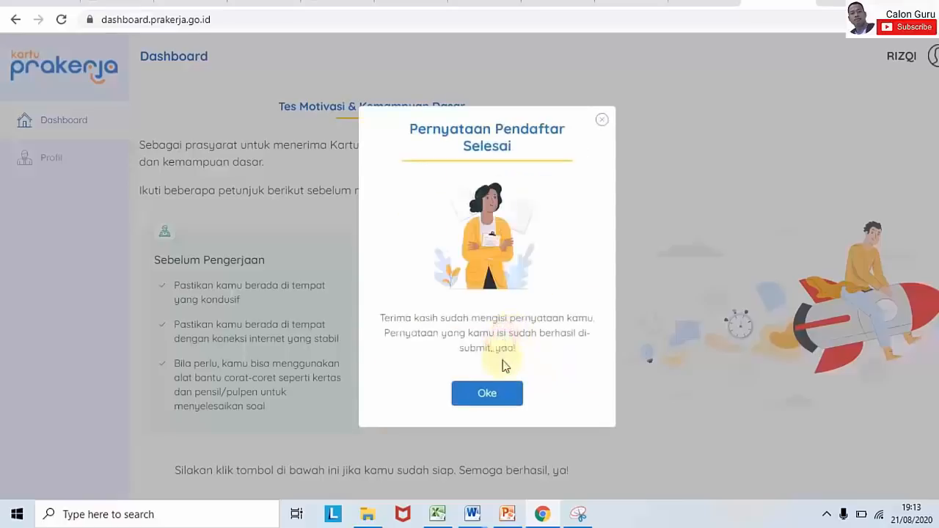
Step: Dismiss the completion notice with Oke and start the motivation and basic ability test
left_click(488, 392)
scroll(491, 397, "down", 1)
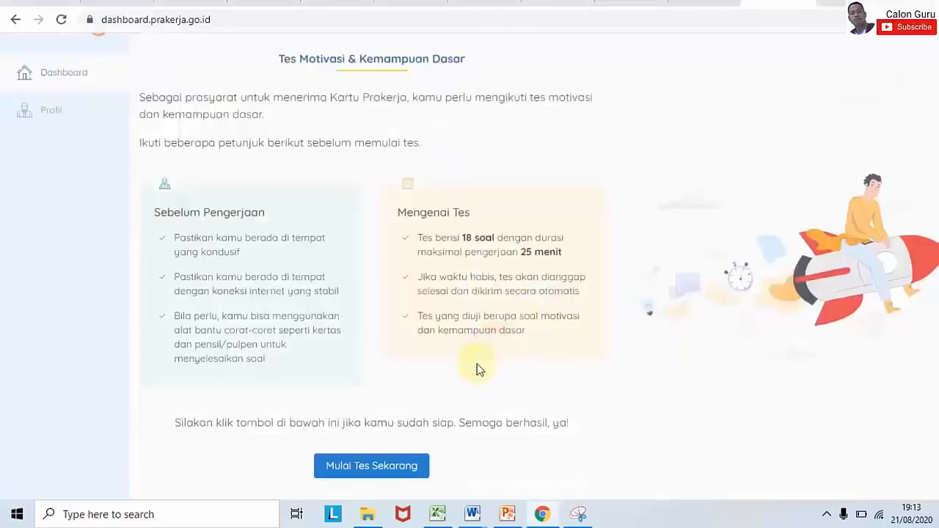
left_click(396, 465)
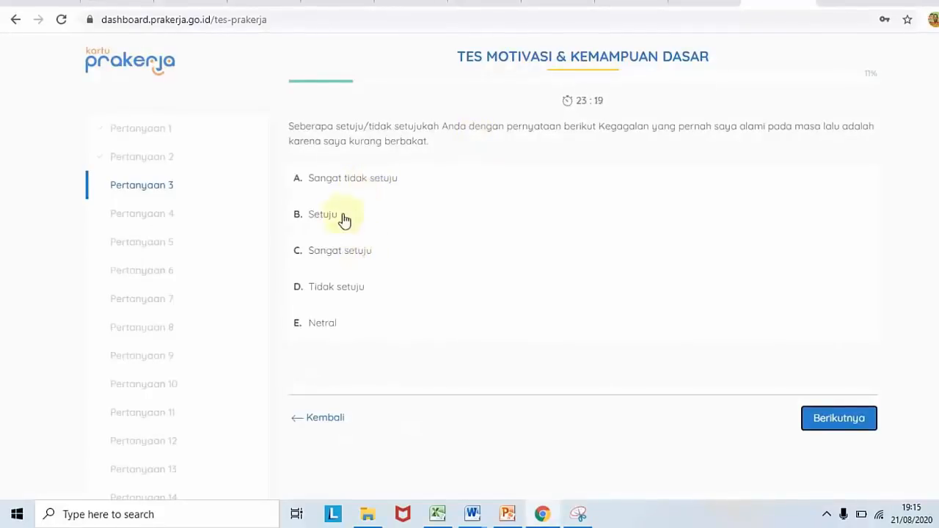
Step: Answer Tidak setuju to questions 3 and 4, and choose improving skills for question 5
left_click(337, 288)
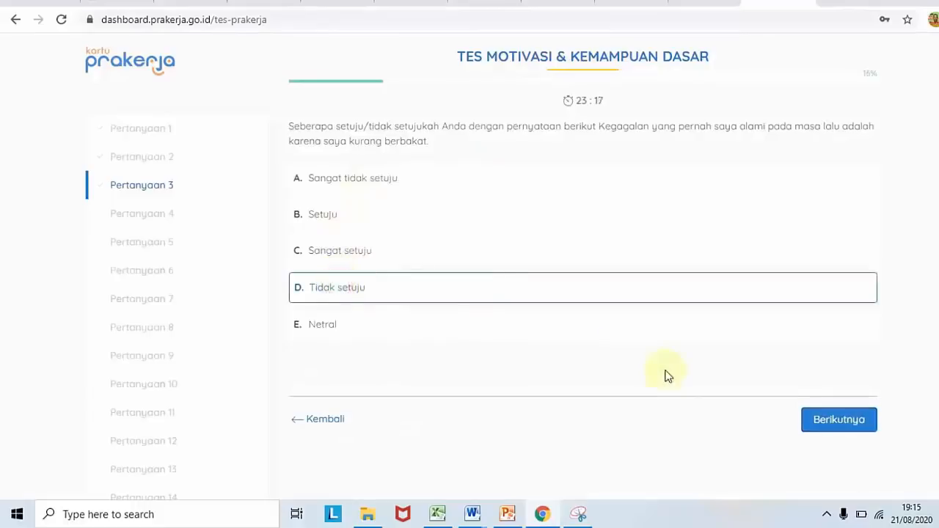
left_click(808, 431)
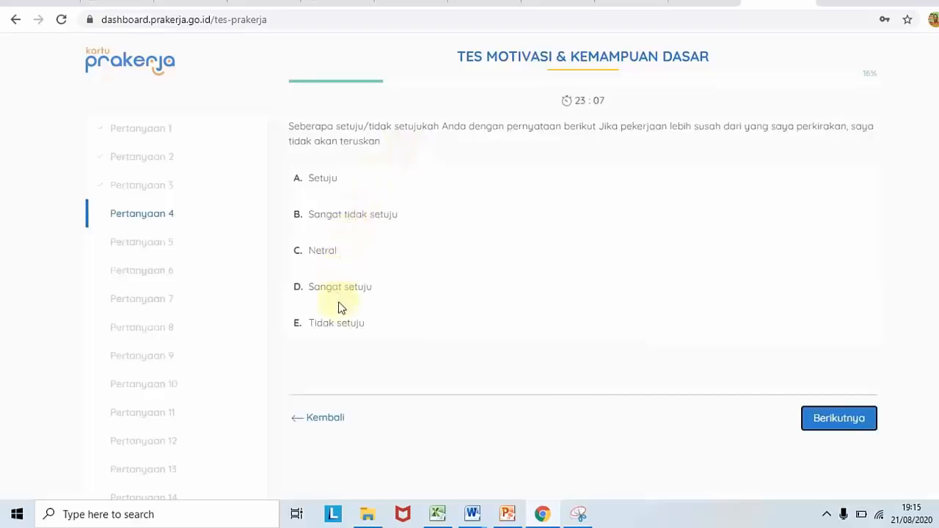
left_click(339, 323)
left_click(835, 420)
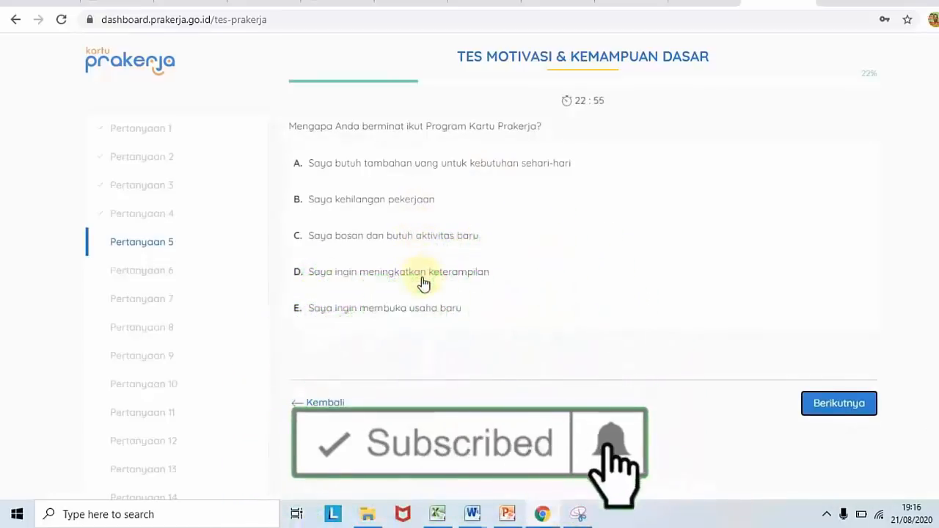
left_click(422, 277)
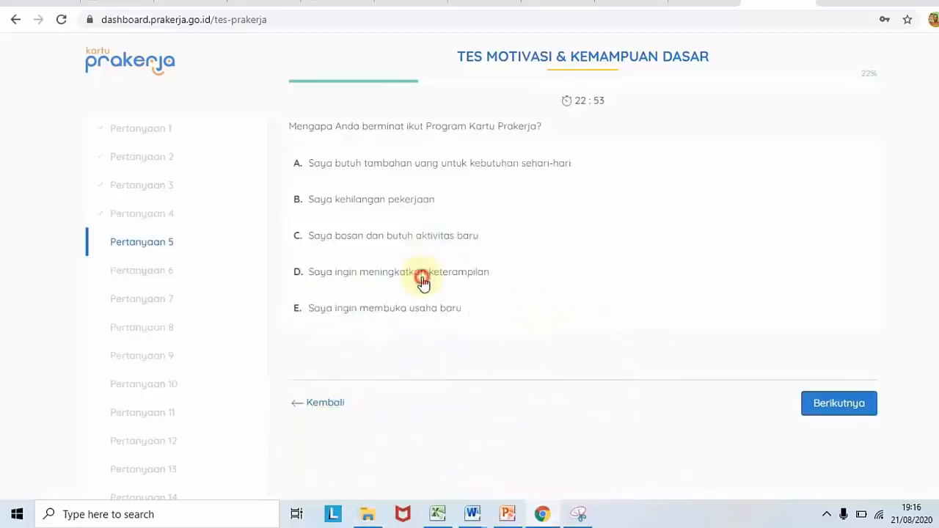
left_click(839, 405)
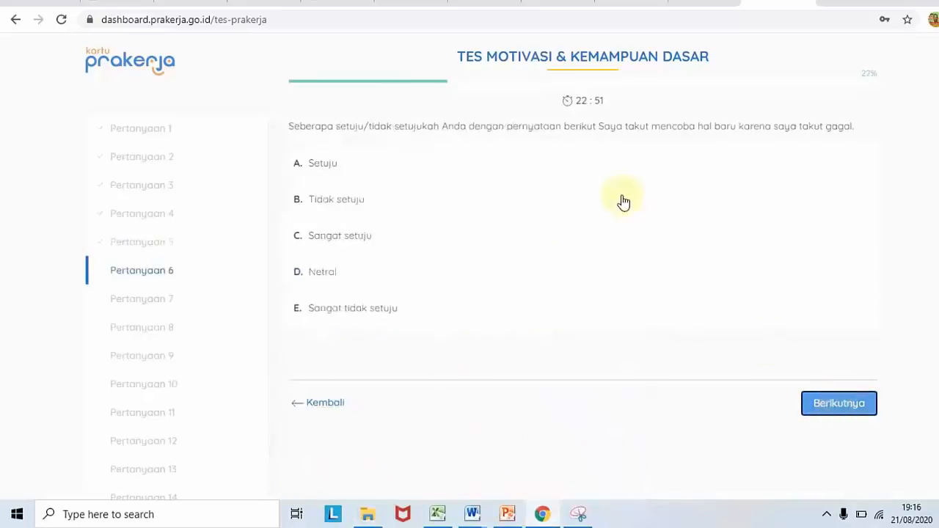